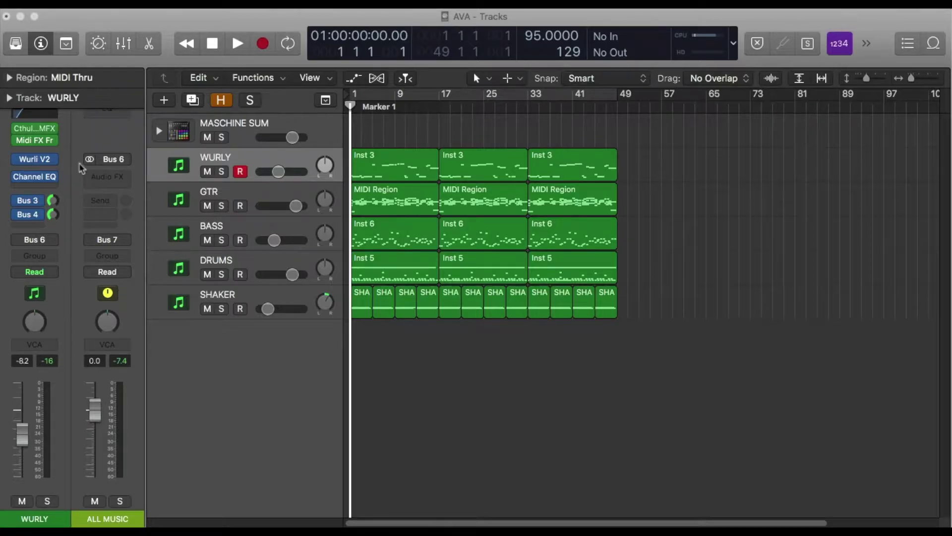
# Open the Cthulhu chord plugin on WURLY, reposition its window, then close it
pyautogui.click(35, 128)
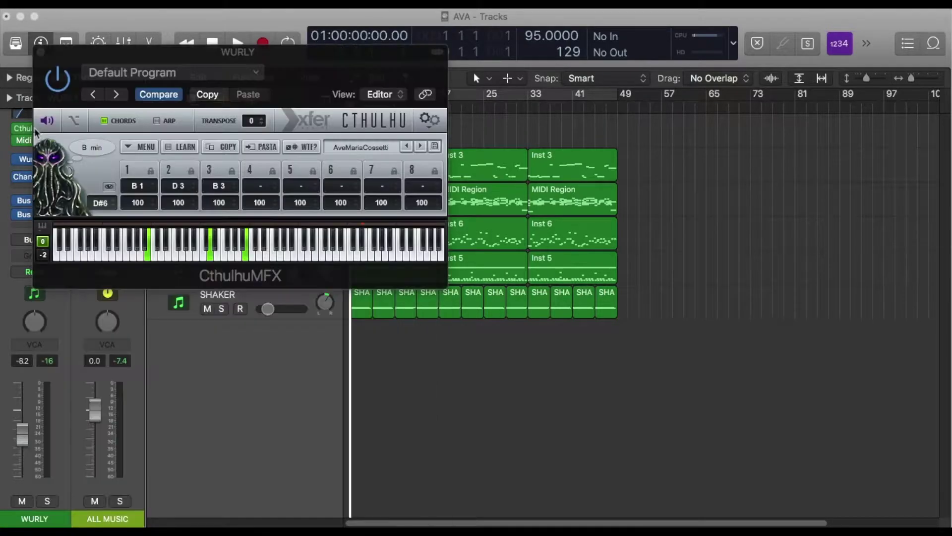
pyautogui.moveTo(250, 50); pyautogui.dragTo(783, 89)
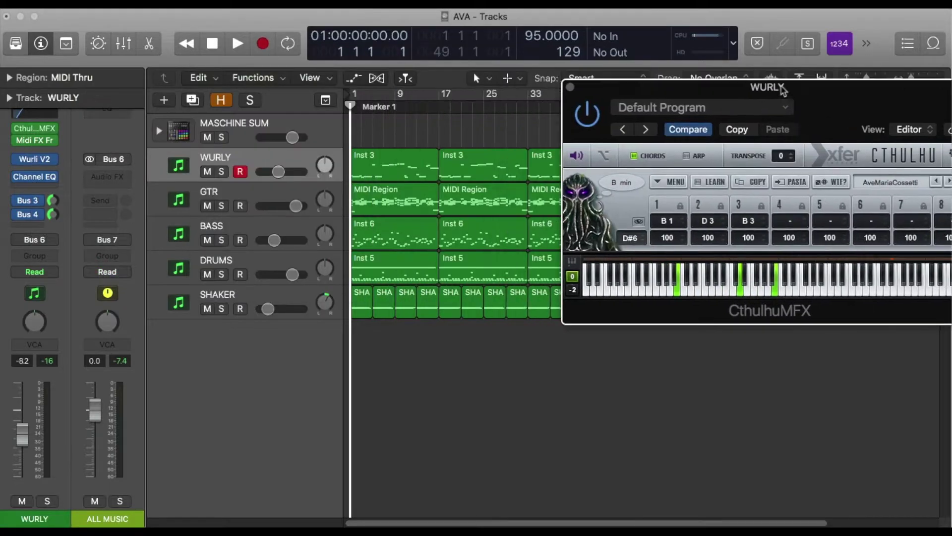
pyautogui.moveTo(701, 100); pyautogui.dragTo(596, 114)
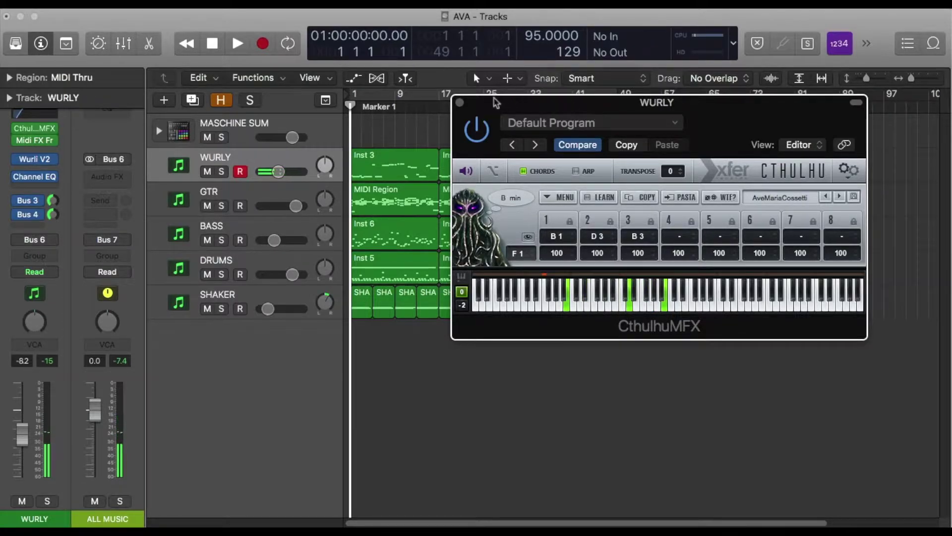
pyautogui.click(459, 102)
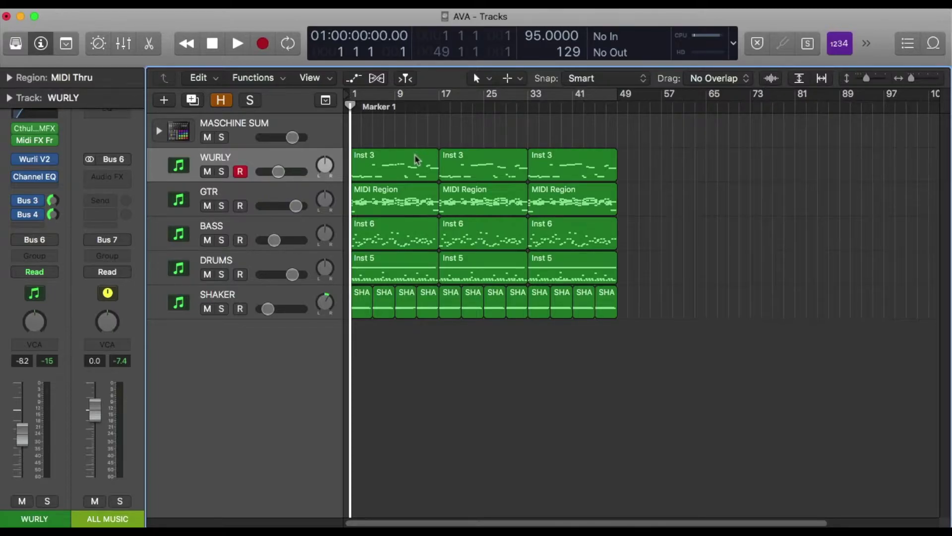
# Play the song's opening briefly, then stop playback
pyautogui.press('space')
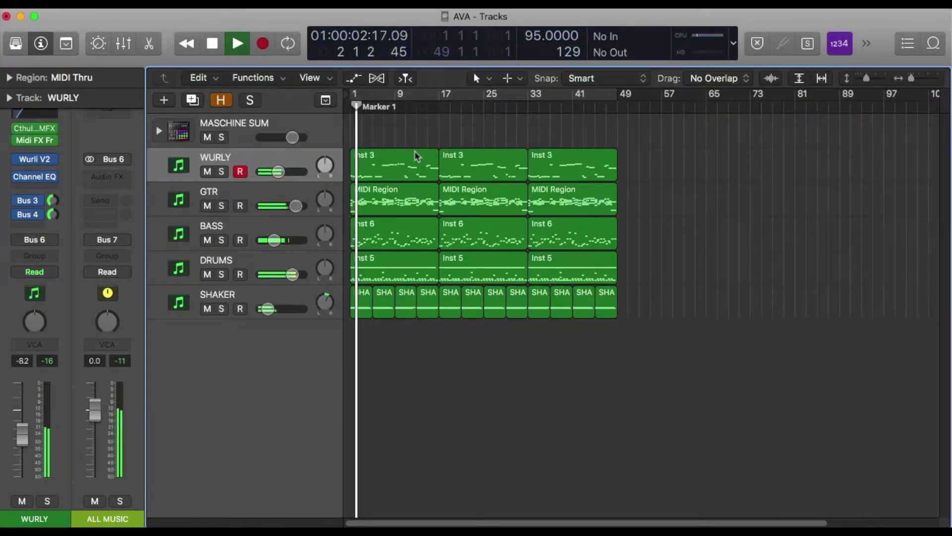
pyautogui.press('space')
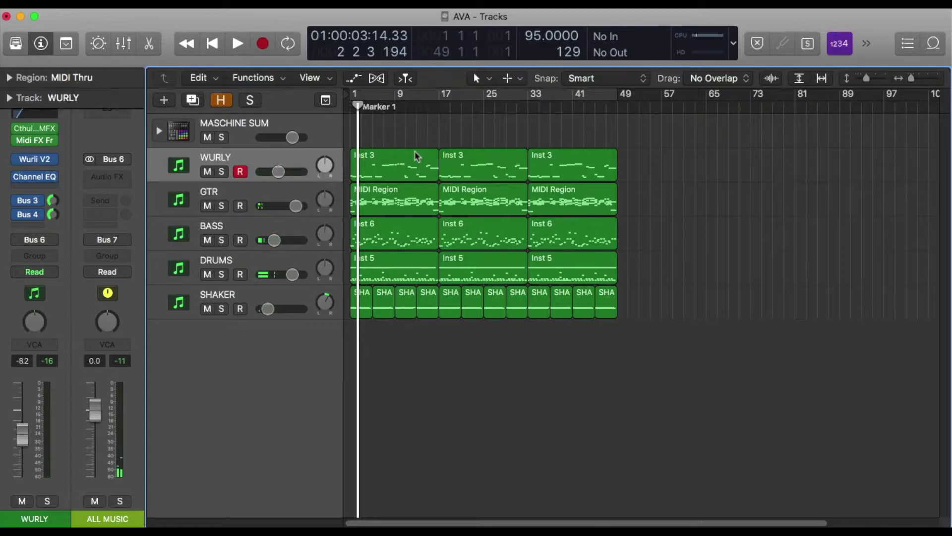
pyautogui.moveTo(55, 133)
# Open the first Inst 3 region's notes, check one note's velocity, then close the Piano Roll
pyautogui.doubleClick(405, 166)
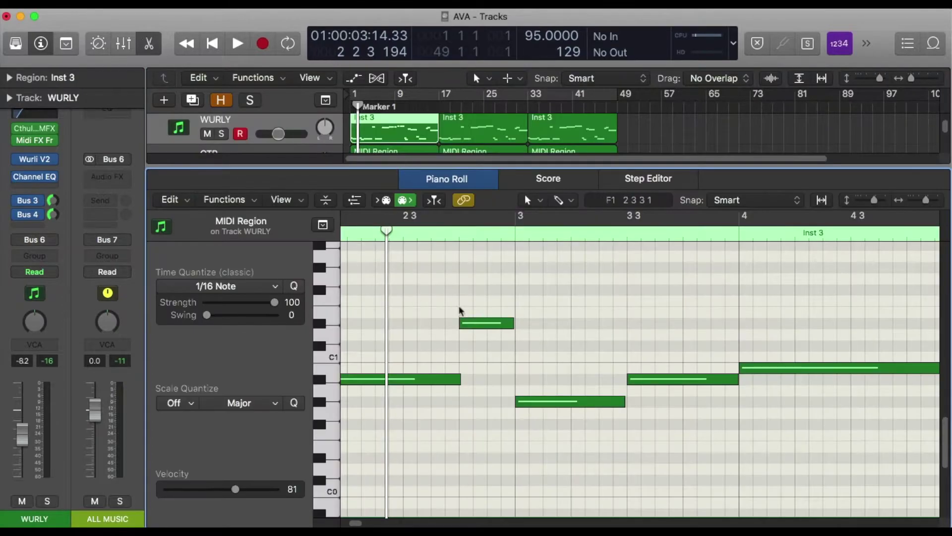
pyautogui.click(486, 326)
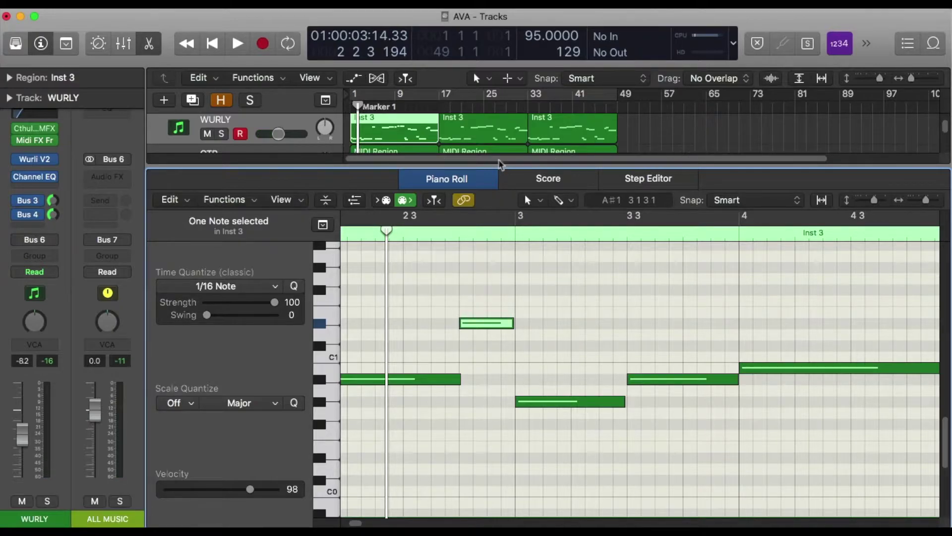
pyautogui.click(150, 43)
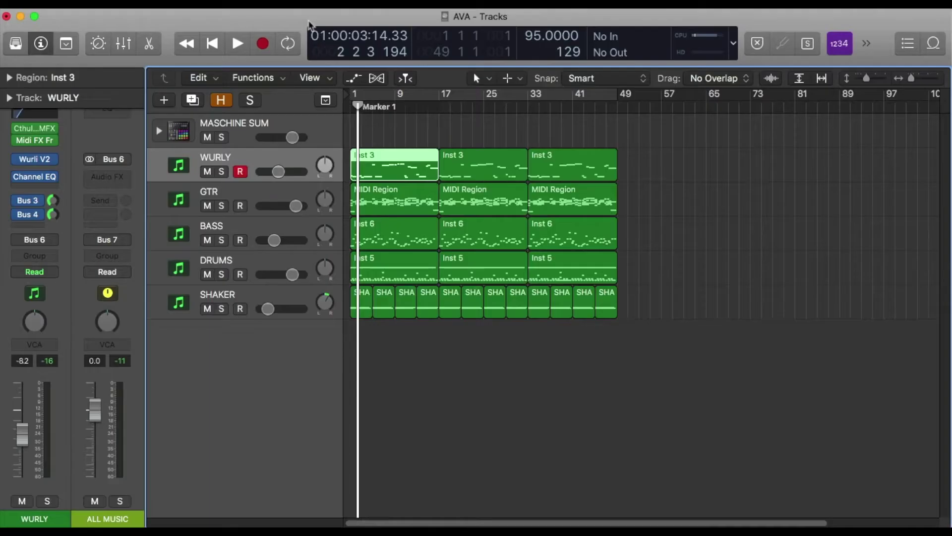
pyautogui.press('super+0')
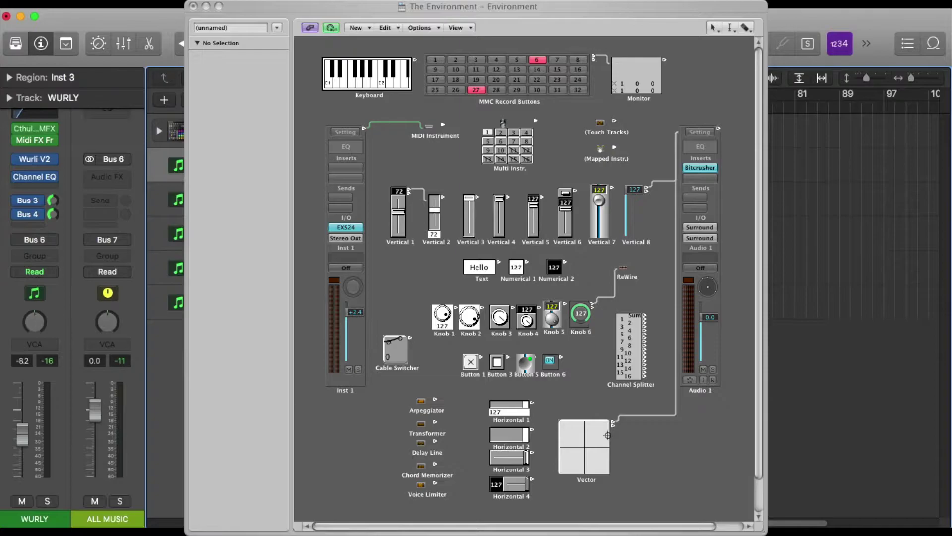
pyautogui.press('super+w')
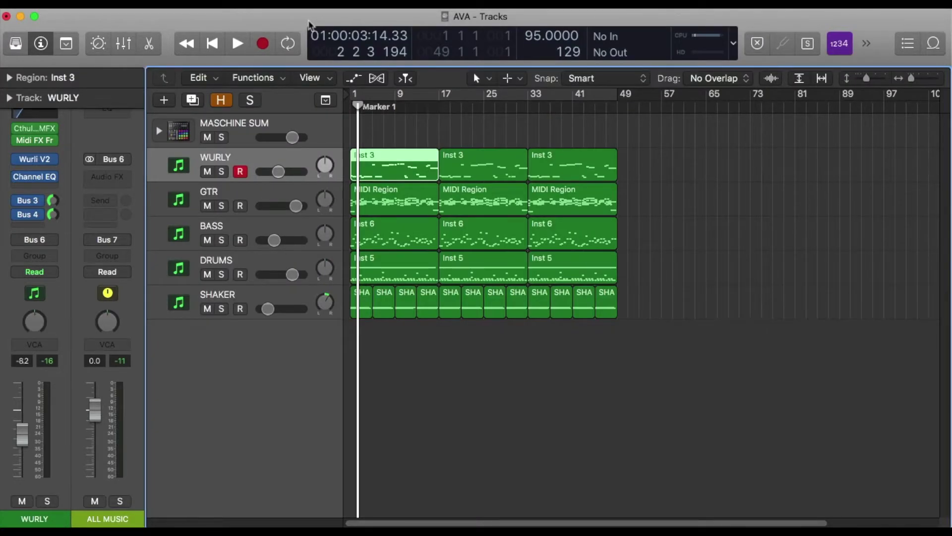
# Switch to Safari and scroll down the Midi FX Freeze page on audiocr.com
pyautogui.press('super+Tab')
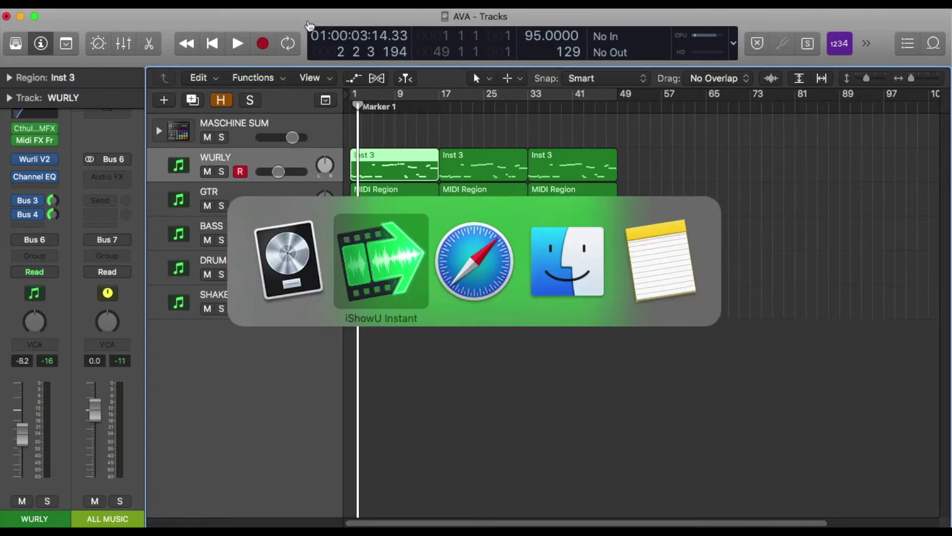
pyautogui.press('super+Tab')
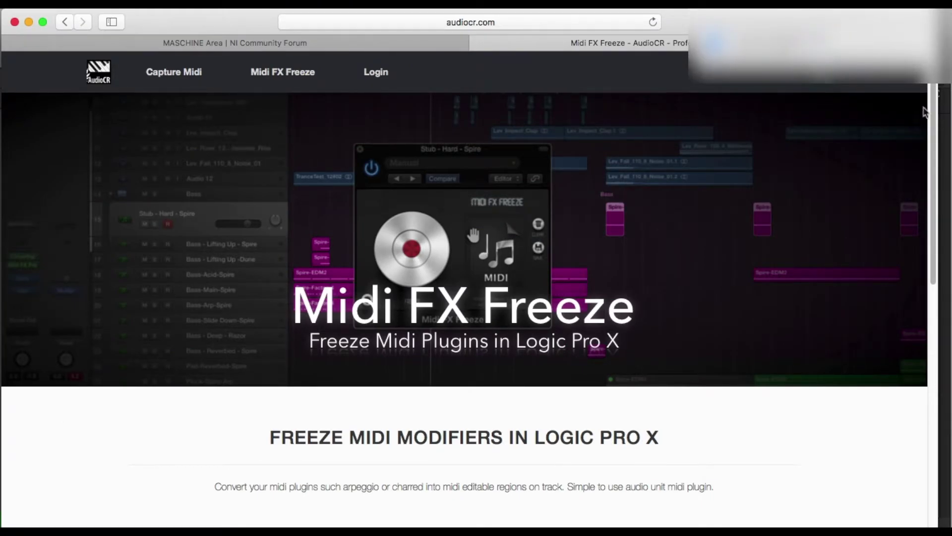
pyautogui.scroll(-10, 927, 110)
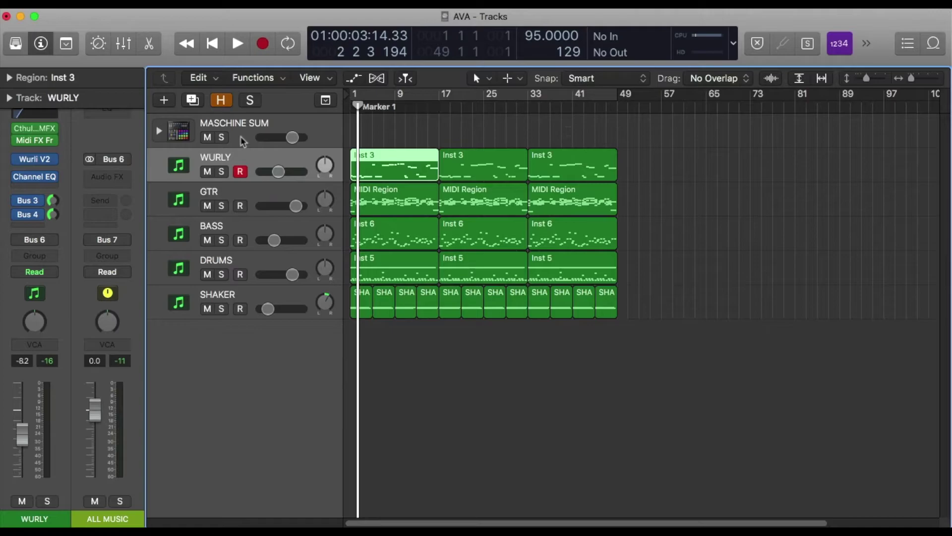
# Open Midi FX Freeze on WURLY, put the playhead at bar 33, and arm the freeze control
pyautogui.moveTo(39, 135)
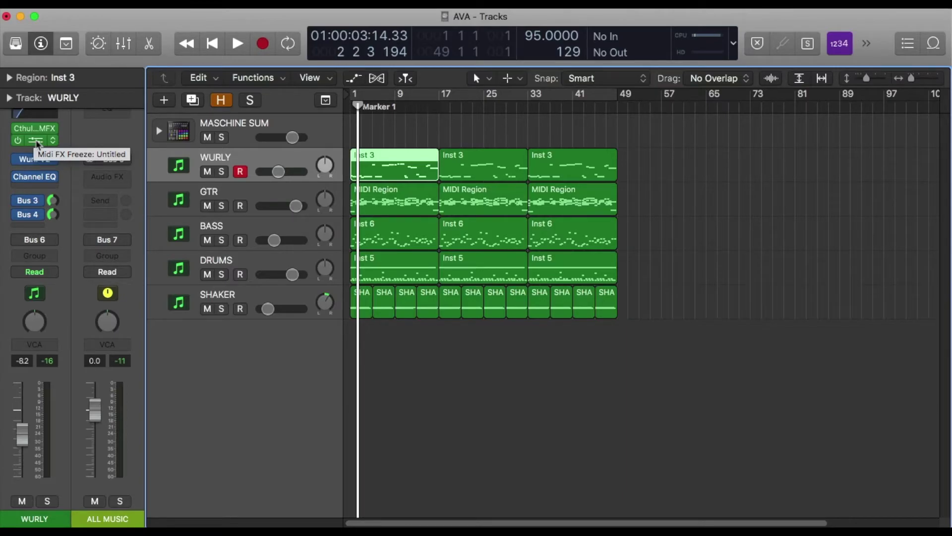
pyautogui.click(37, 144)
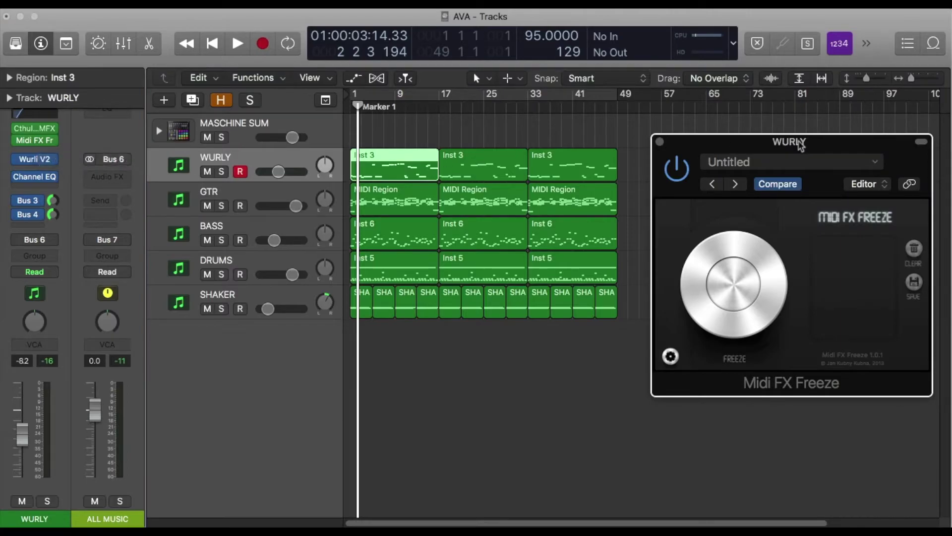
pyautogui.moveTo(800, 142); pyautogui.dragTo(789, 117)
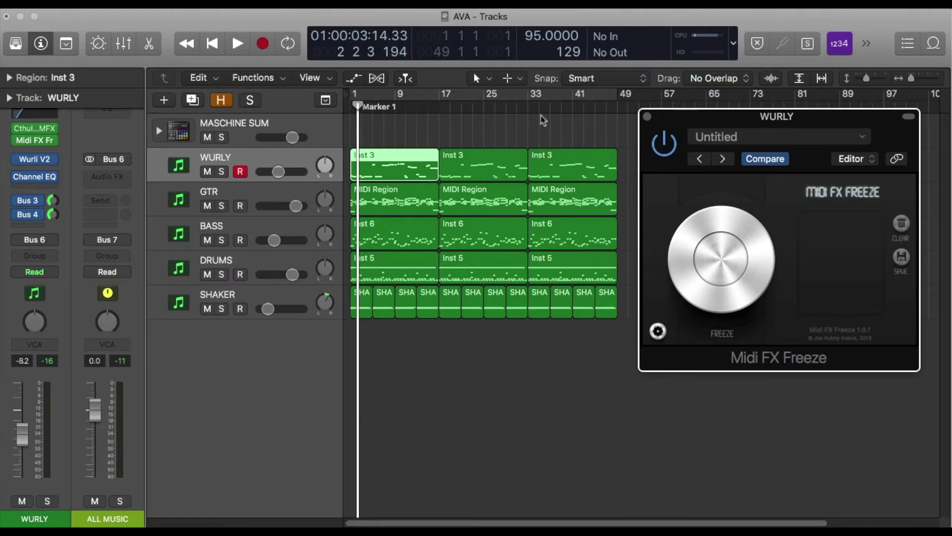
pyautogui.click(528, 108)
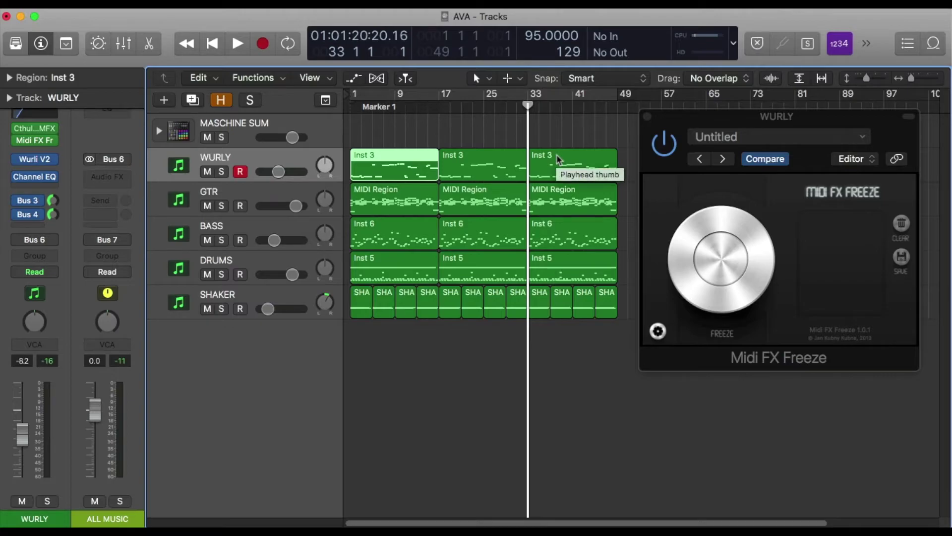
pyautogui.click(728, 256)
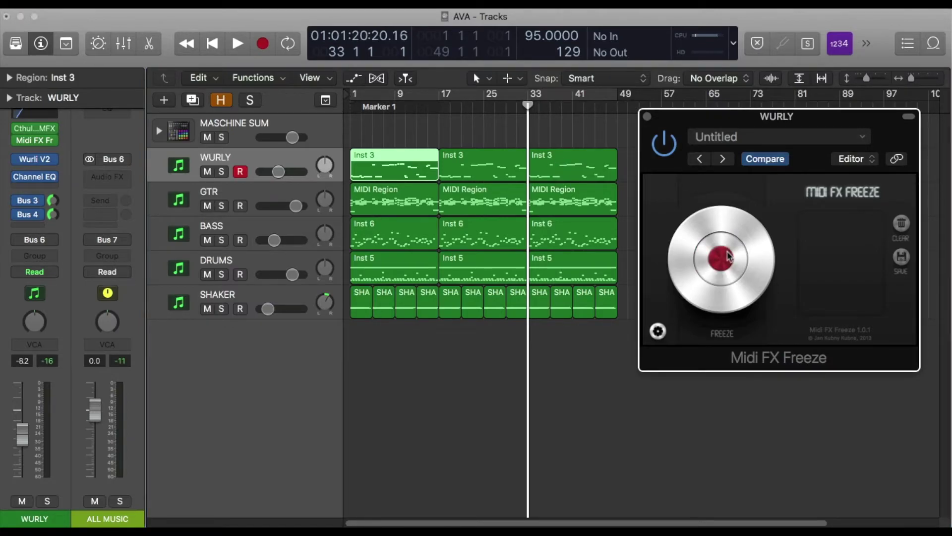
# Play from bar 33 to capture WURLY's generated chords, stop, and move the plugin window aside
pyautogui.press('space')
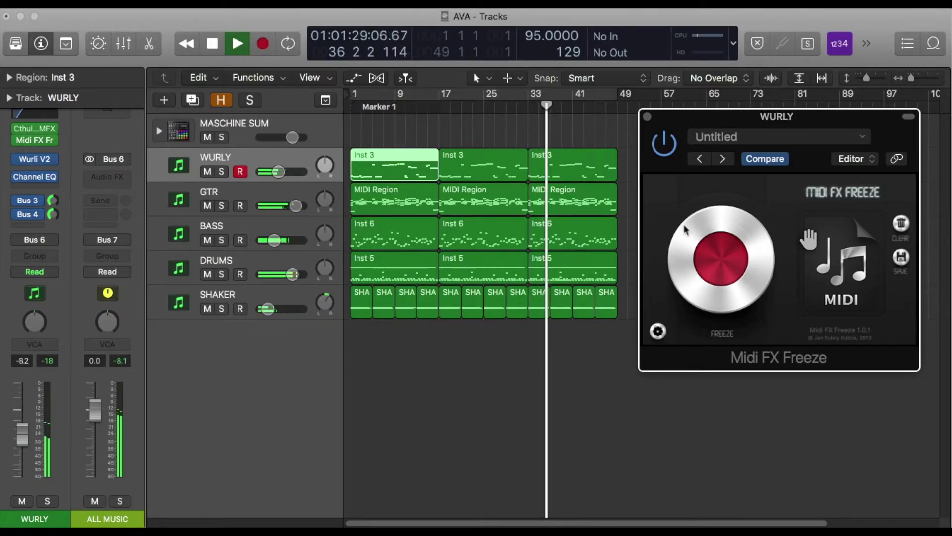
pyautogui.press('space')
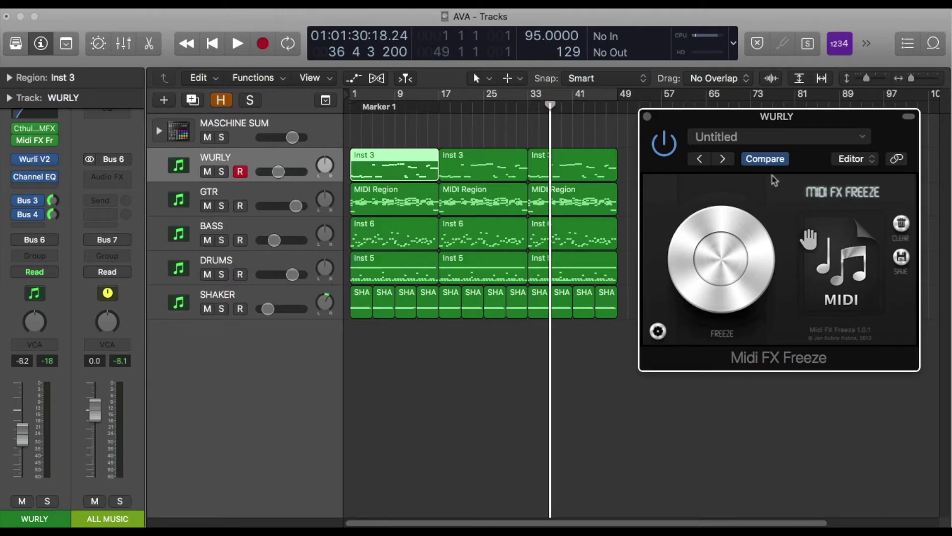
pyautogui.moveTo(750, 123); pyautogui.dragTo(540, 278)
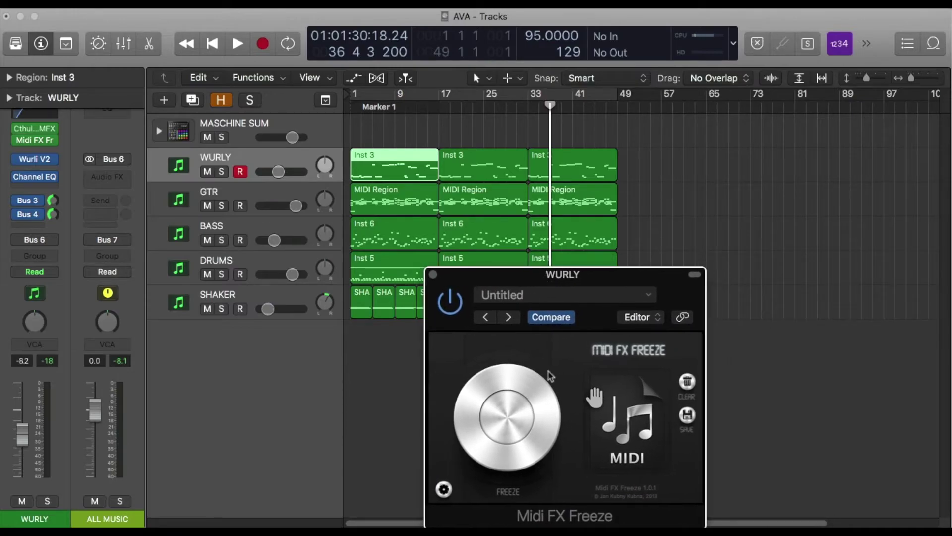
# Drop the captured MIDI onto WURLY at bar 57, inspect it, and close the freeze plugin and editor
pyautogui.moveTo(630, 414); pyautogui.dragTo(669, 162)
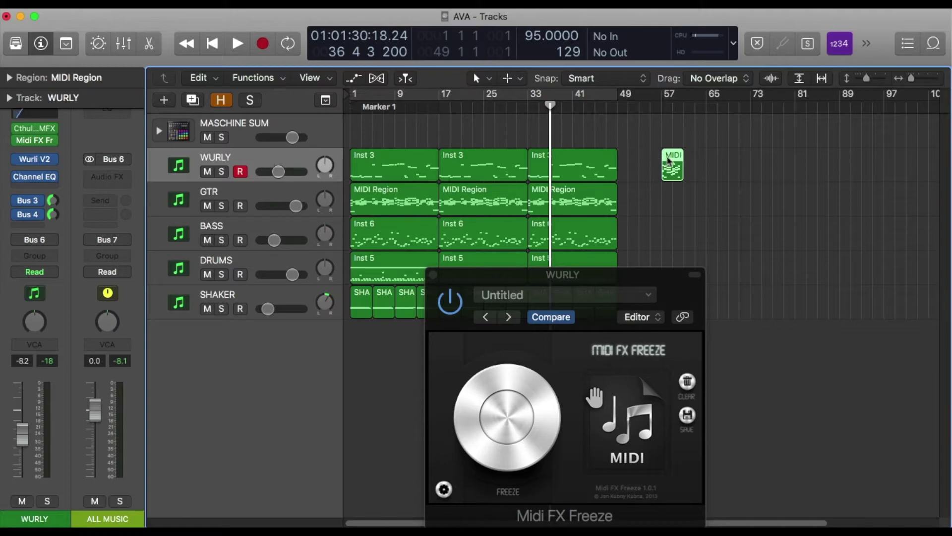
pyautogui.doubleClick(673, 161)
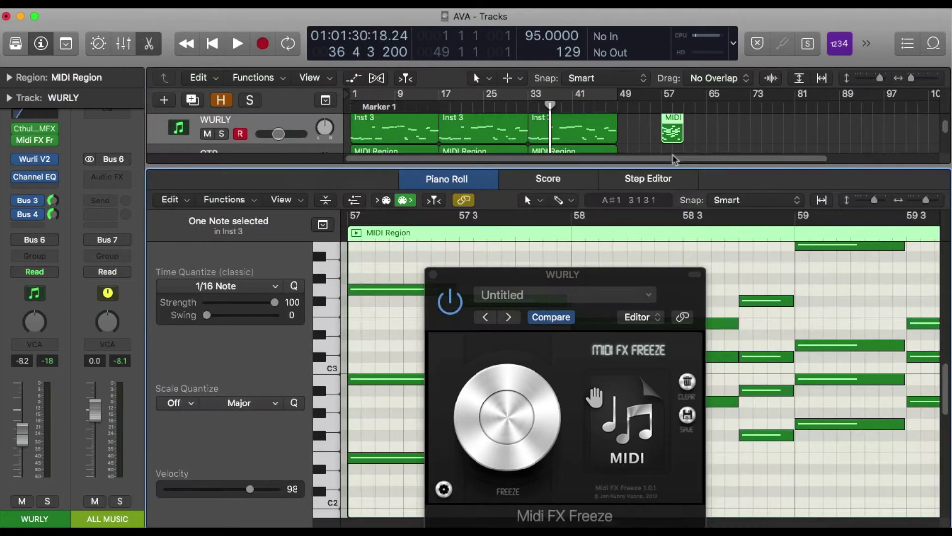
pyautogui.click(434, 277)
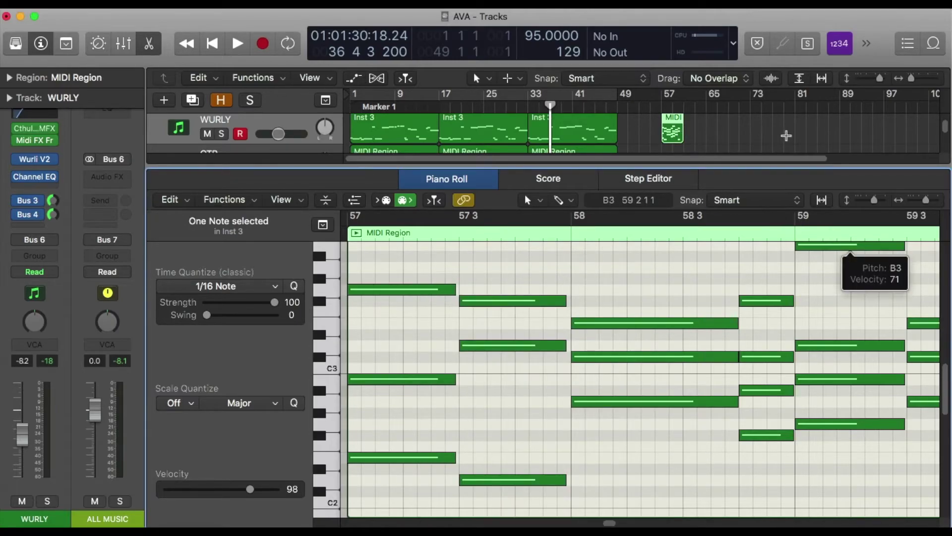
pyautogui.click(149, 45)
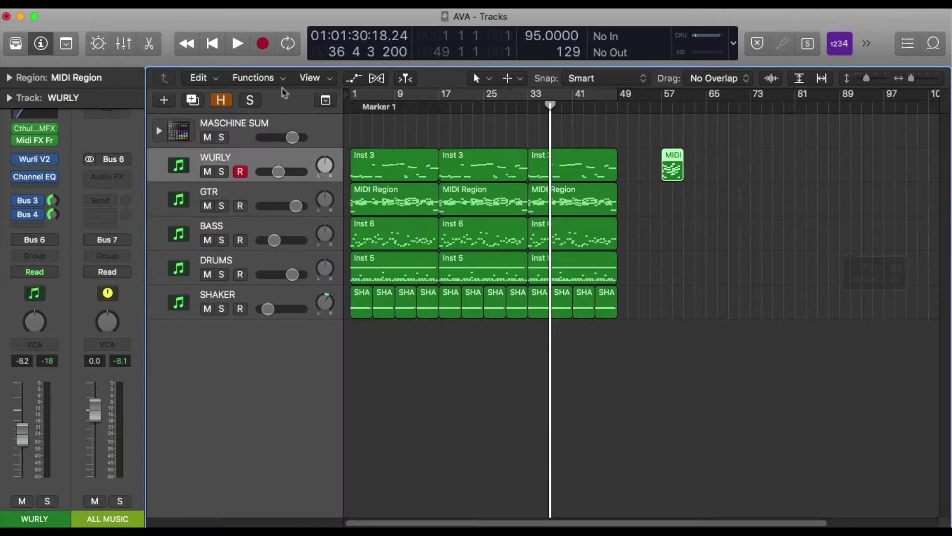
pyautogui.doubleClick(397, 194)
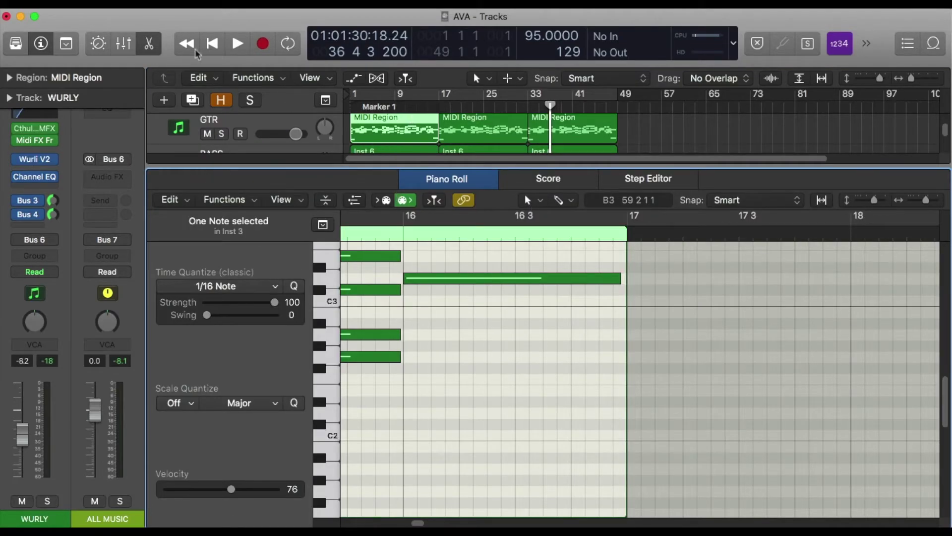
pyautogui.click(149, 44)
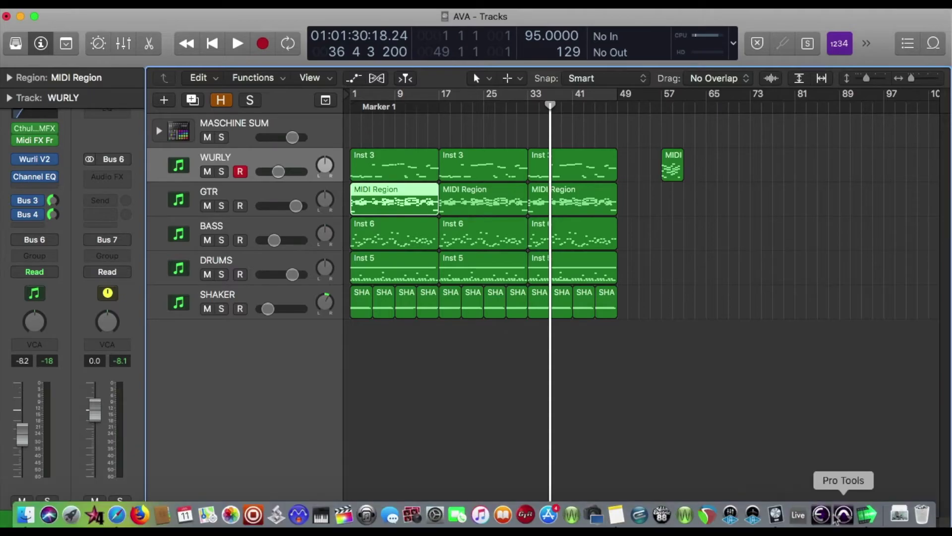
pyautogui.press('super+Tab')
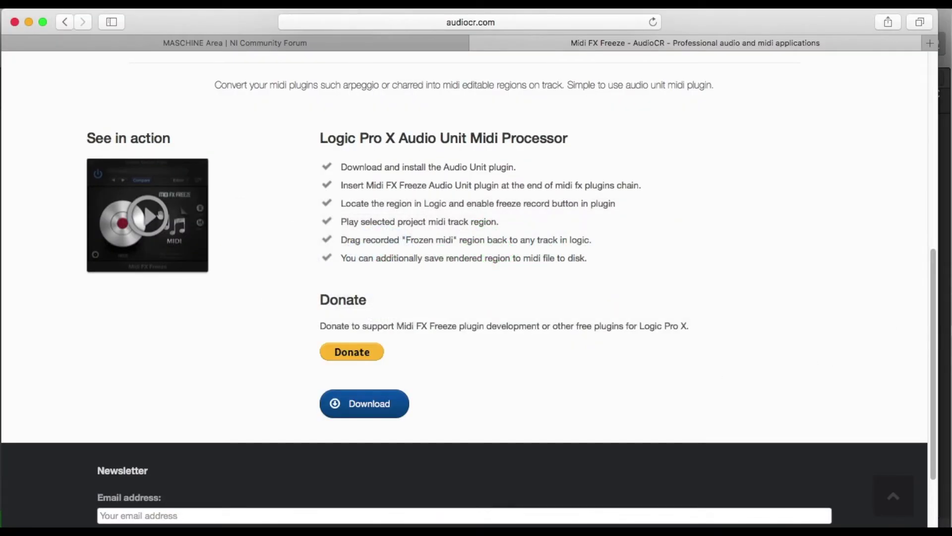
pyautogui.moveTo(938, 346); pyautogui.dragTo(929, 144)
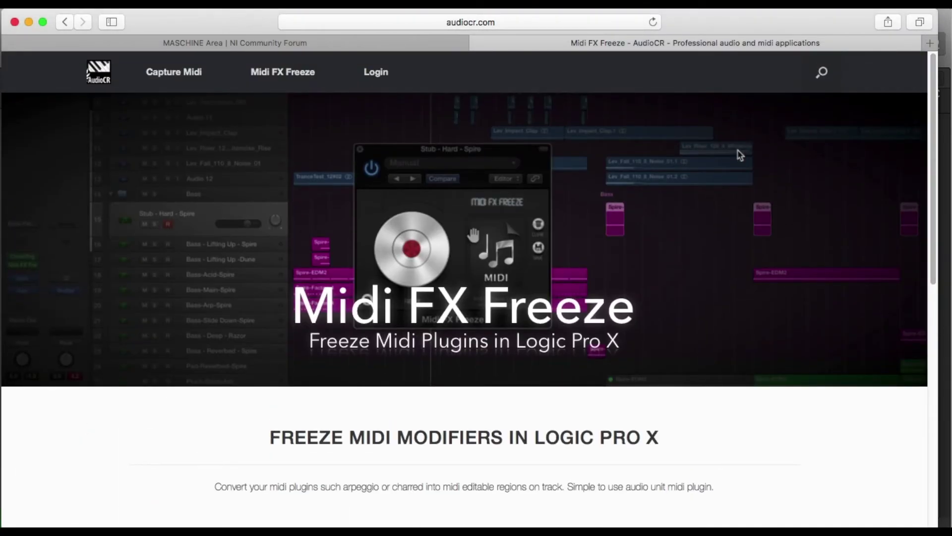
pyautogui.press('super+Tab')
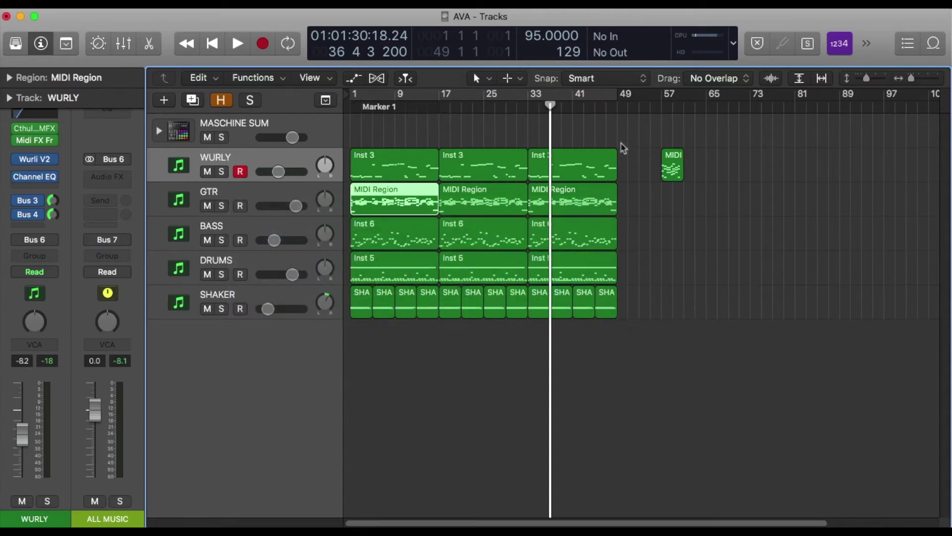
# Place the playhead at bar 41 on the ruler
pyautogui.click(572, 106)
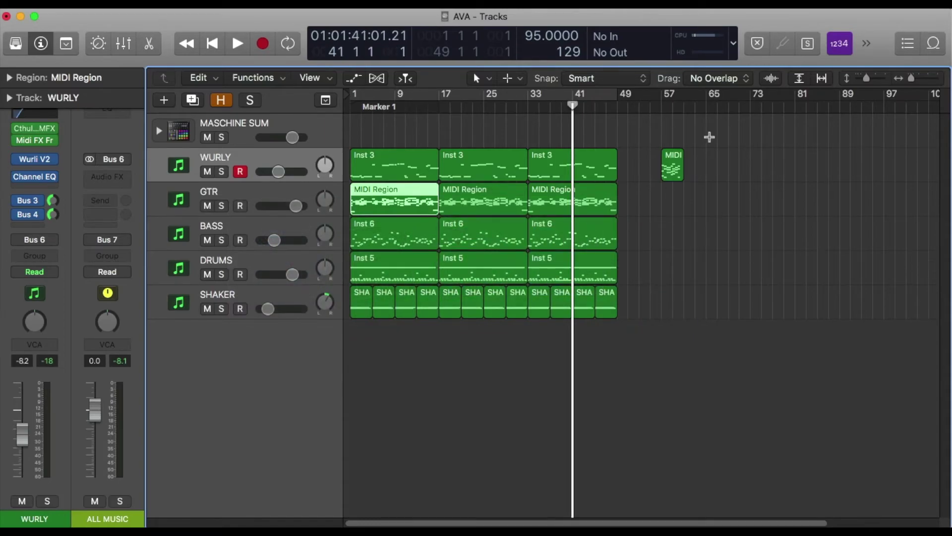